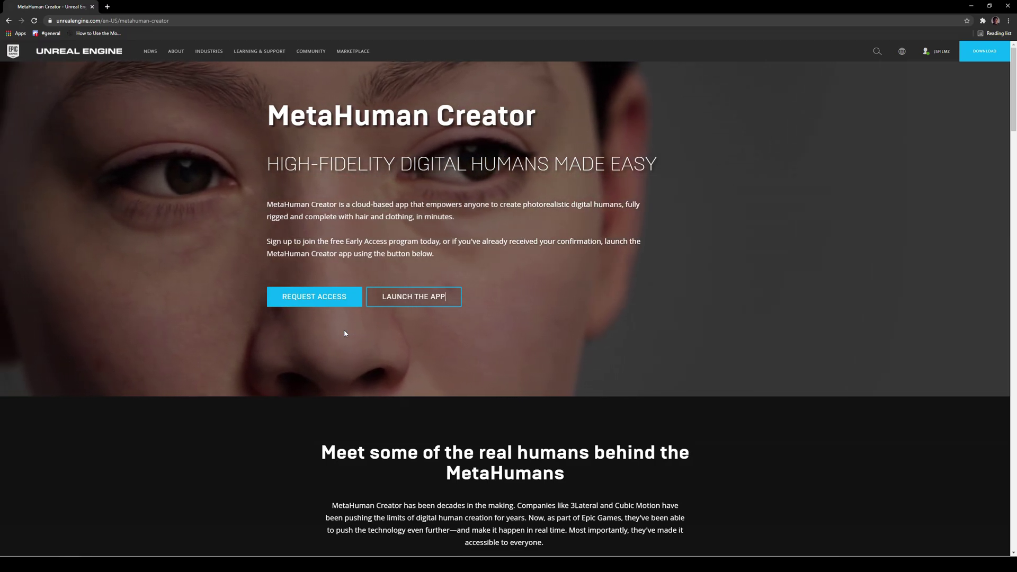
- Scroll the MetaHuman Creator page down to the ready-made MetaHumans section
scroll(344, 331, "down", 3)
scroll(655, 332, "up", 3)
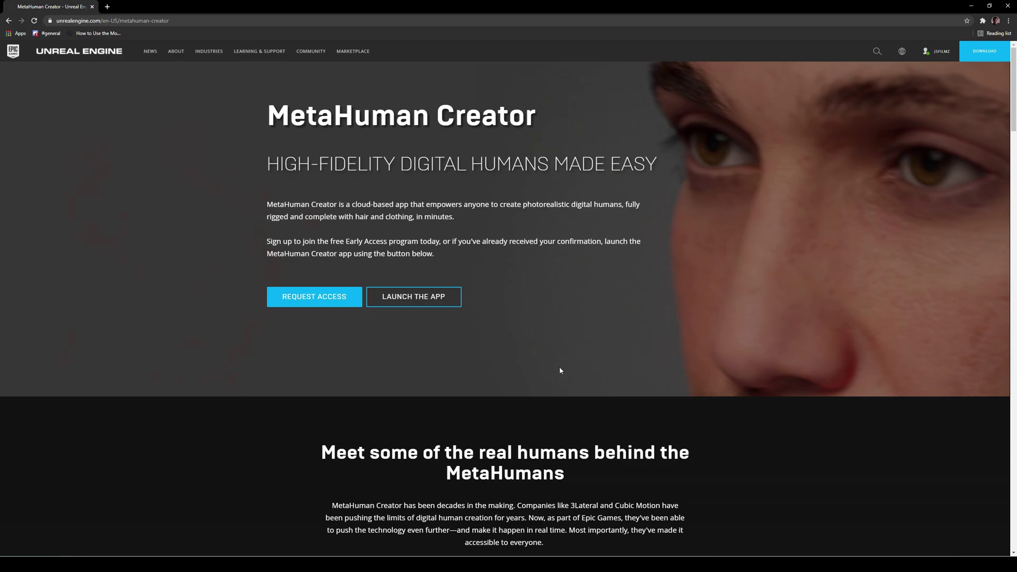
scroll(559, 366, "down", 18)
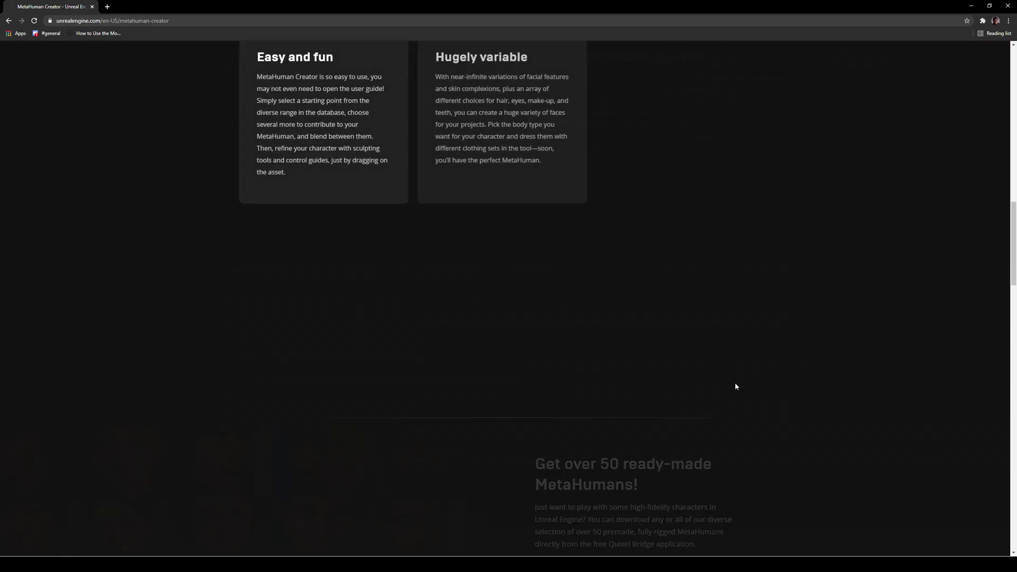
scroll(735, 386, "down", 5)
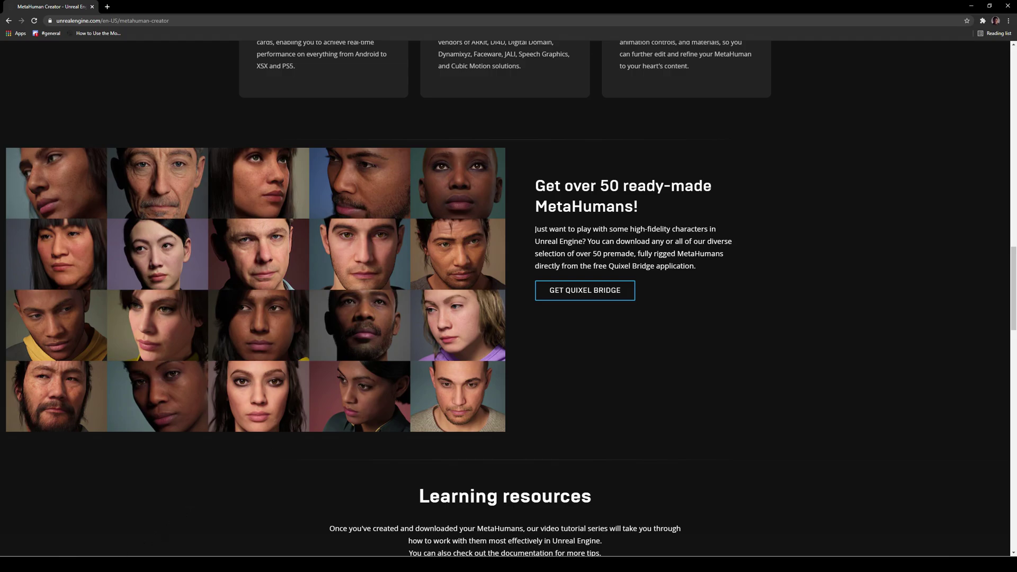
- Switch to Quixel Bridge and browse the MetaHuman Presets collection
left_click(88, 527)
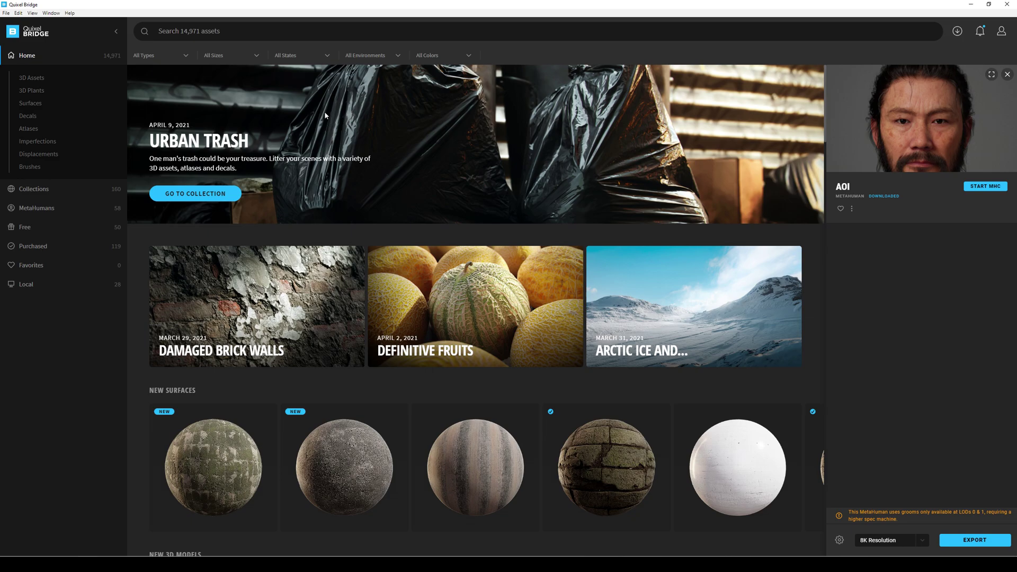
left_click(36, 207)
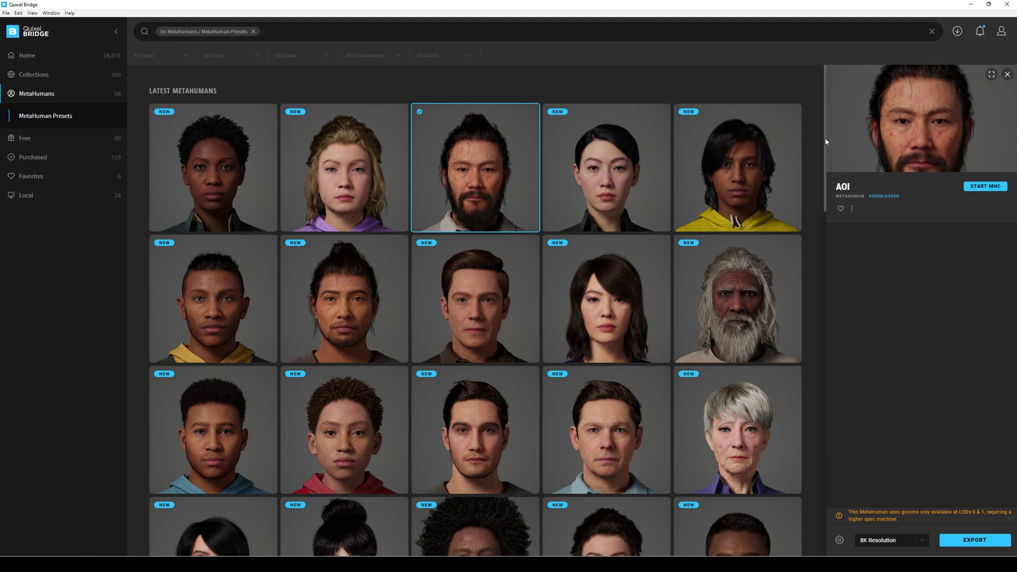
scroll(825, 175, "down", 3)
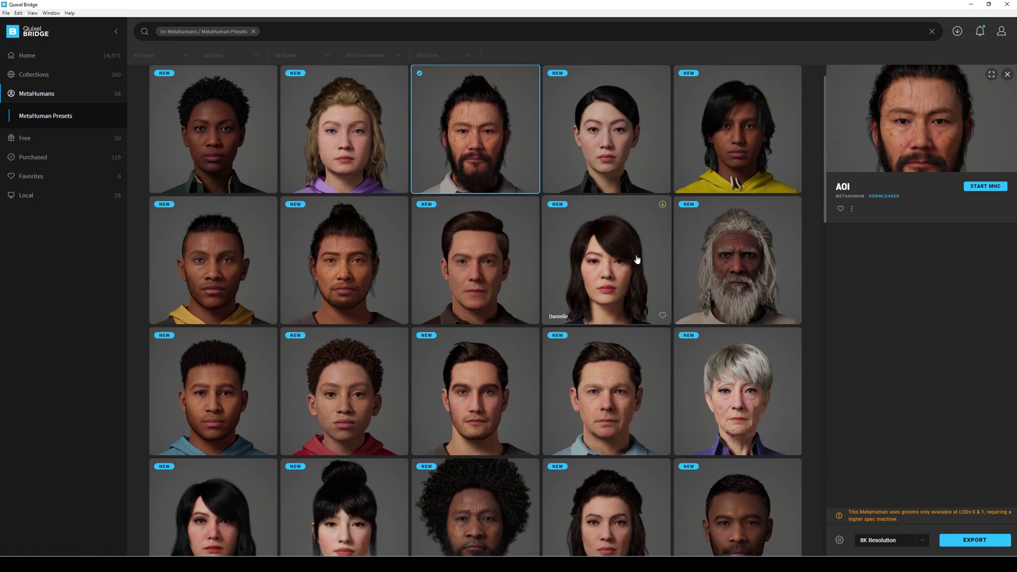
left_click_drag(825, 204, 786, 526)
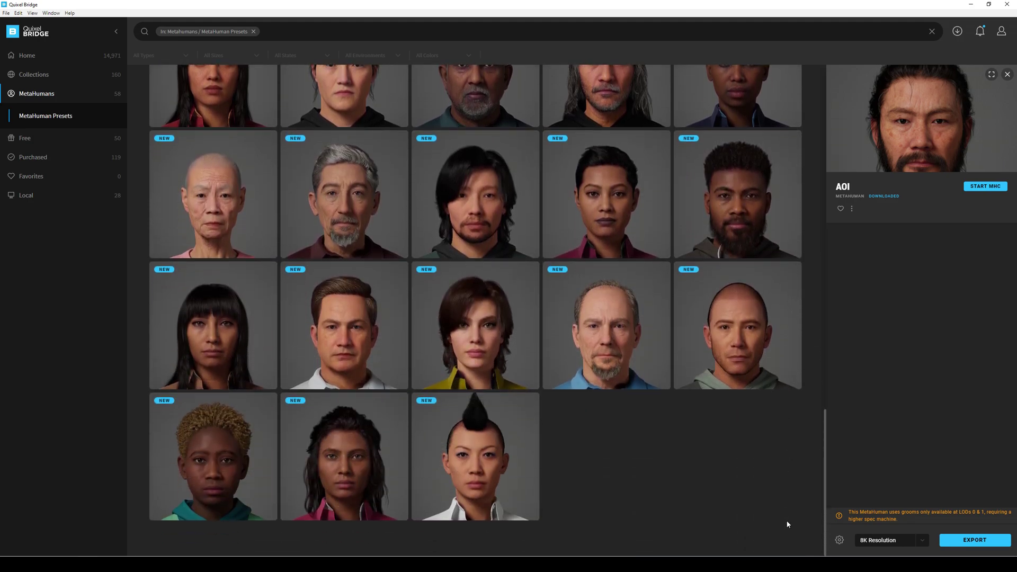
- Select the Aoi preset and export it to Unreal Engine at 8K Resolution
left_click(924, 545)
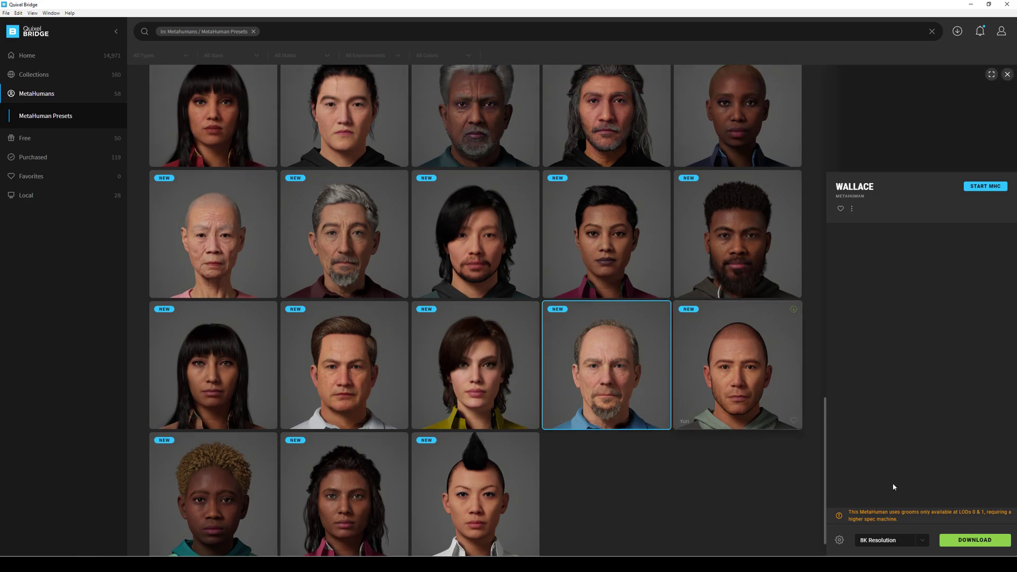
scroll(695, 343, "up", 20)
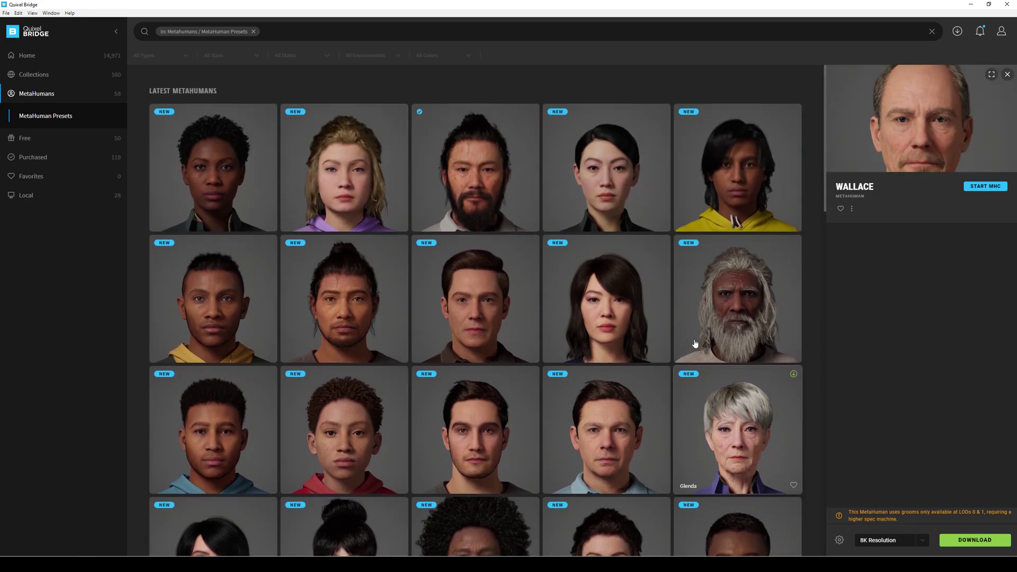
left_click(471, 175)
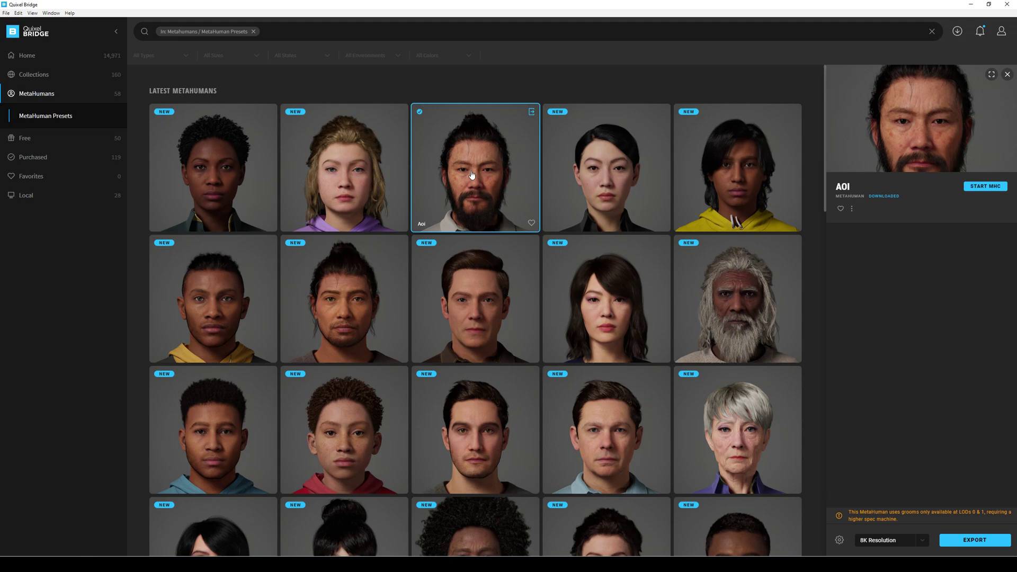
left_click(768, 202)
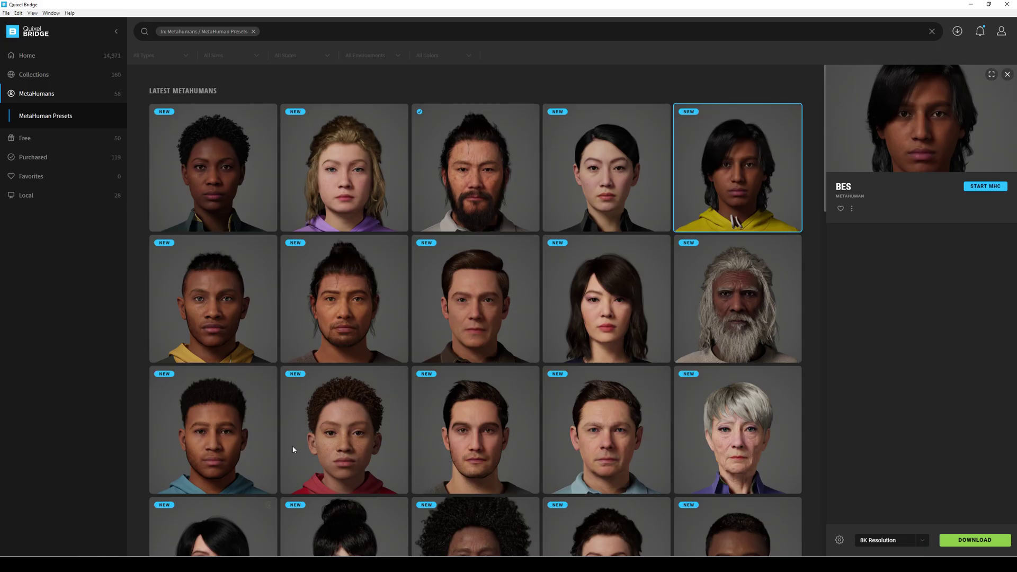
left_click(497, 198)
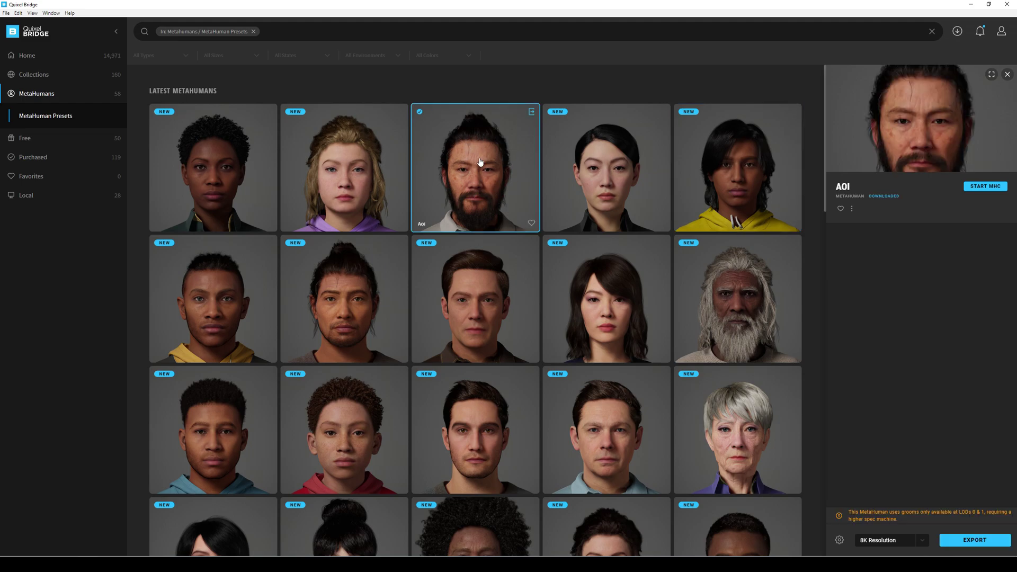
left_click(983, 540)
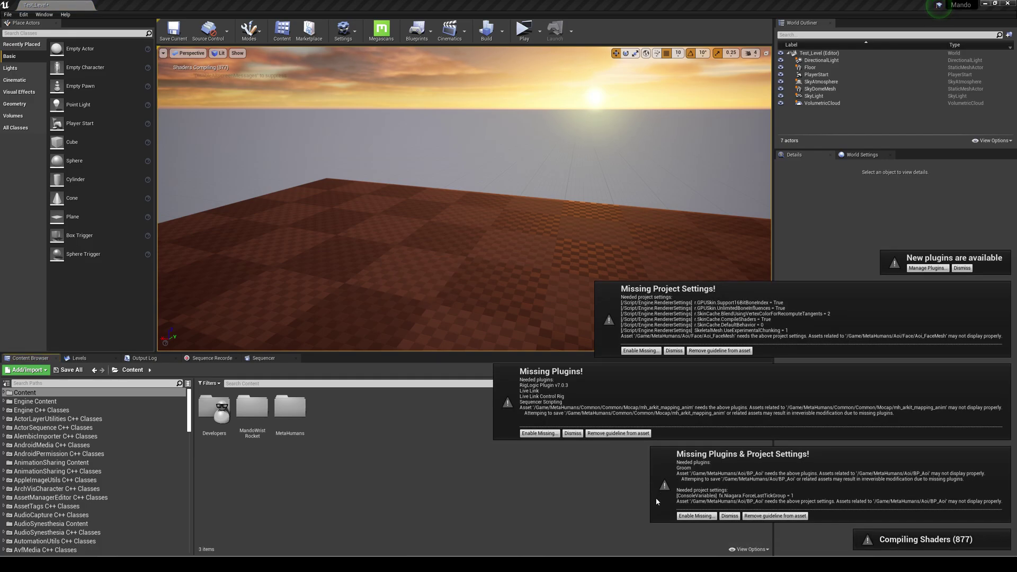
- Enable the missing project settings and plugins, including groom, that Aoi requires
left_click(641, 350)
left_click(539, 433)
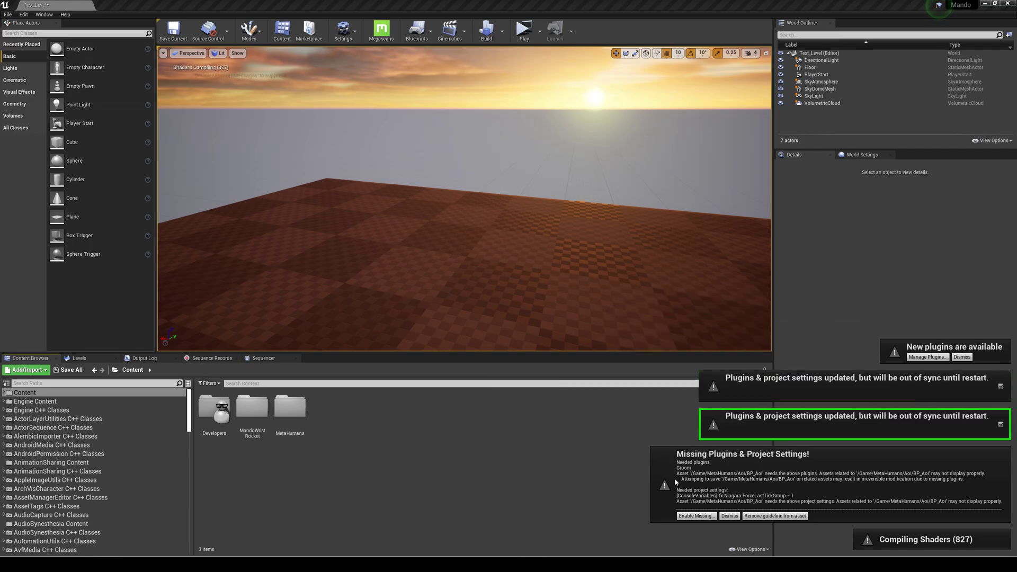
left_click(696, 516)
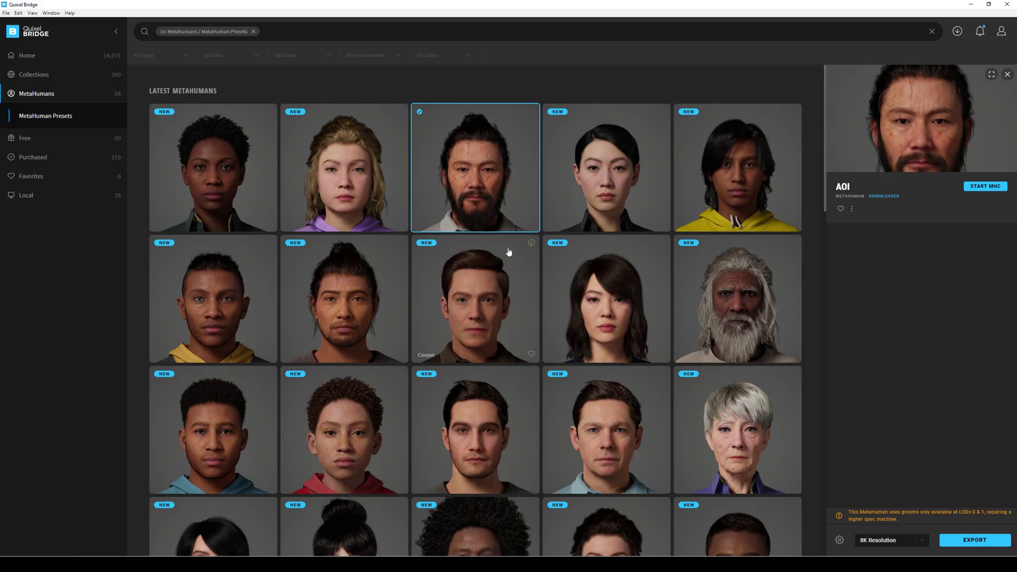
- Scroll through the MetaHuman Presets grid and back up to the selected AOI tile
scroll(791, 271, "down", 1)
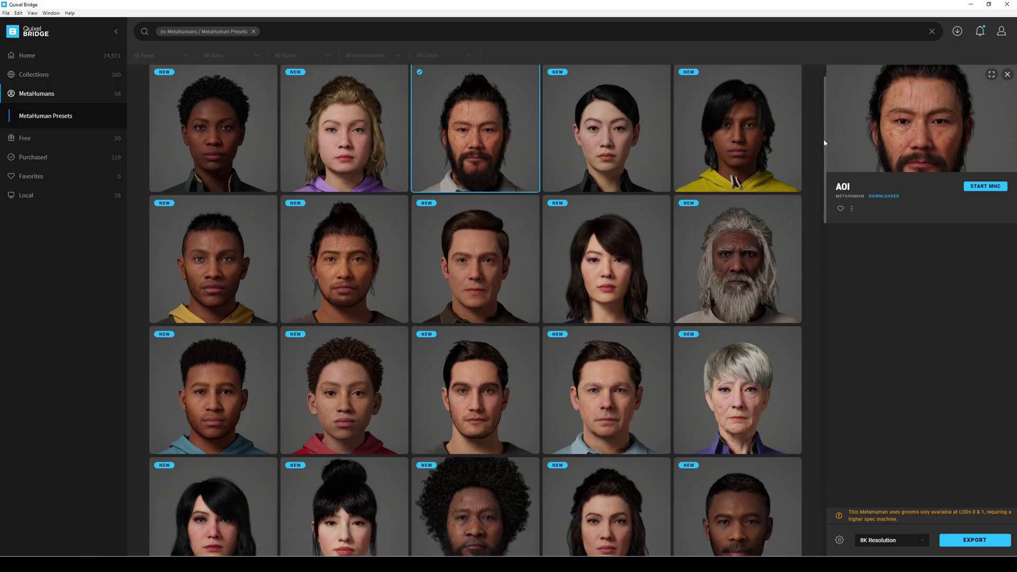
left_click_drag(823, 142, 824, 158)
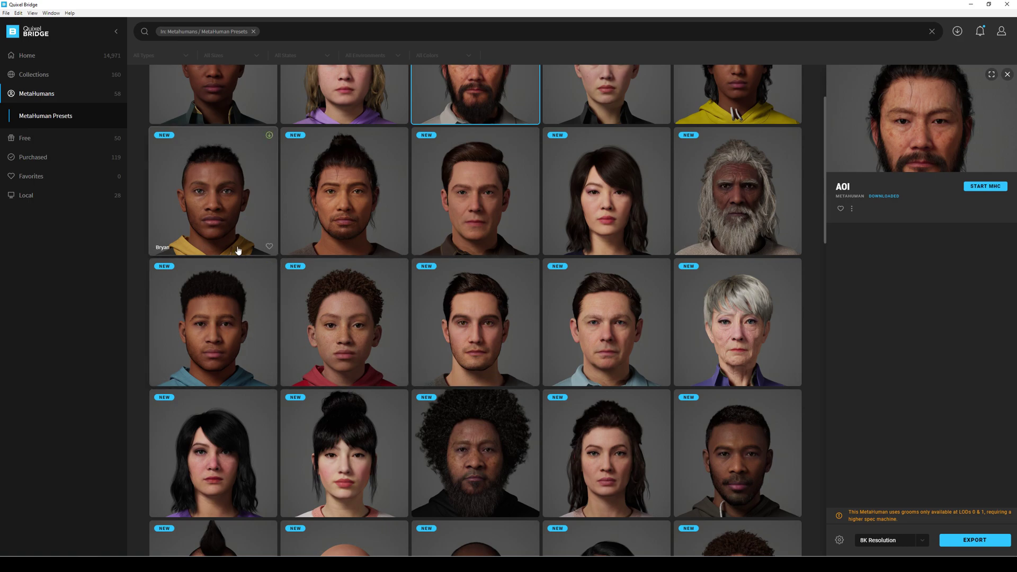
scroll(239, 249, "down", 2)
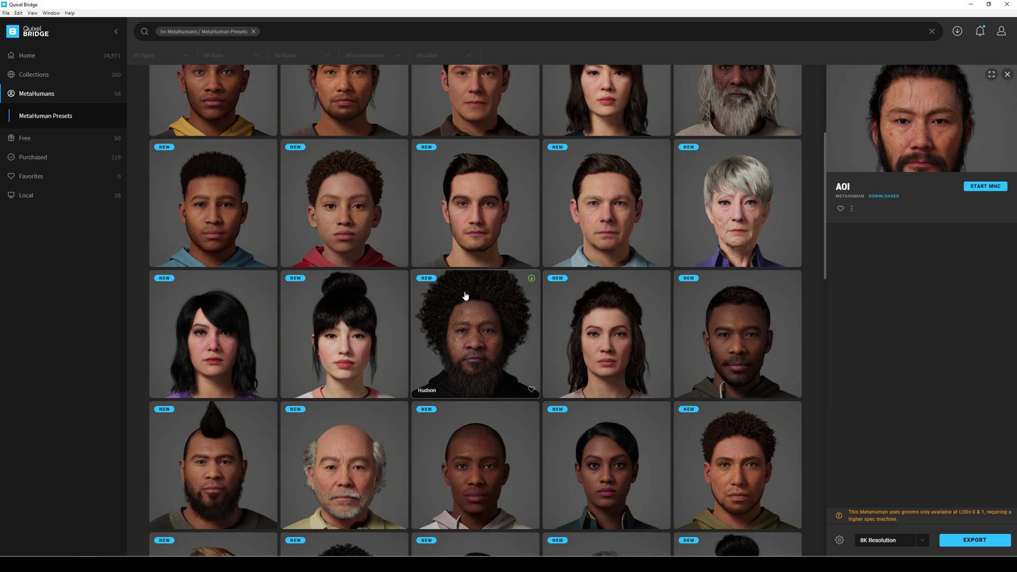
scroll(545, 334, "down", 2)
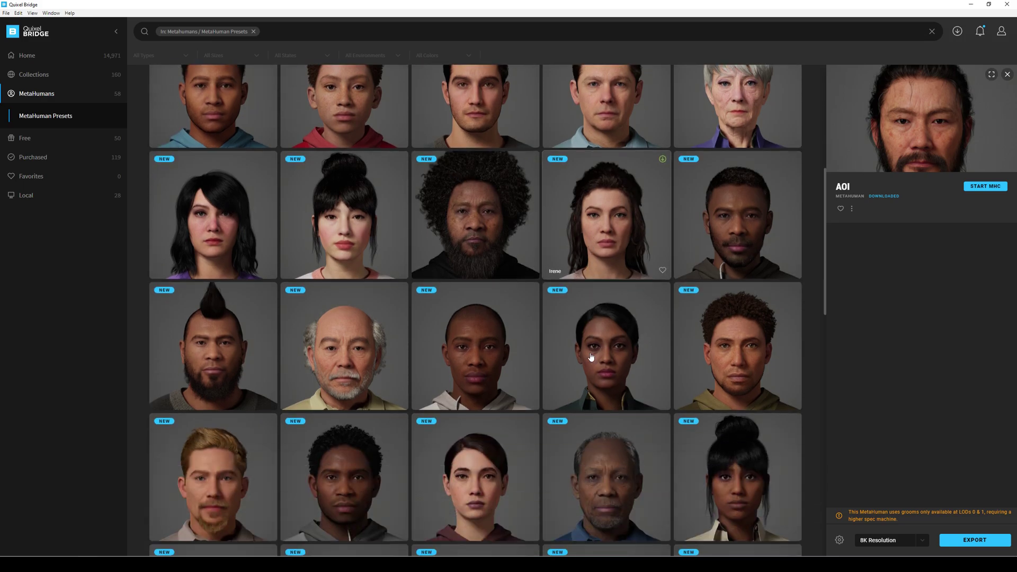
scroll(614, 352, "down", 2)
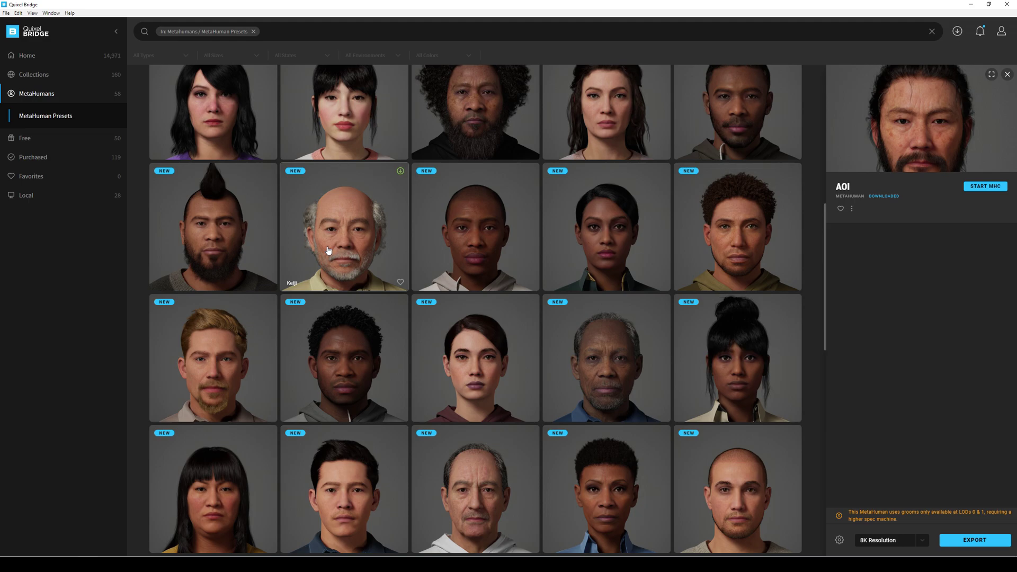
scroll(434, 295, "down", 3)
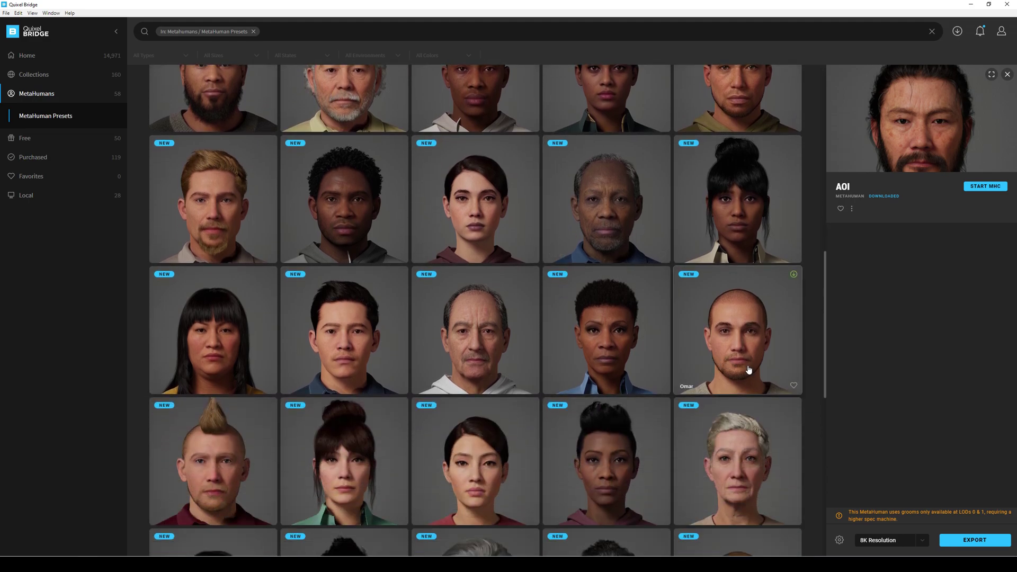
scroll(749, 369, "down", 1)
scroll(748, 369, "down", 4)
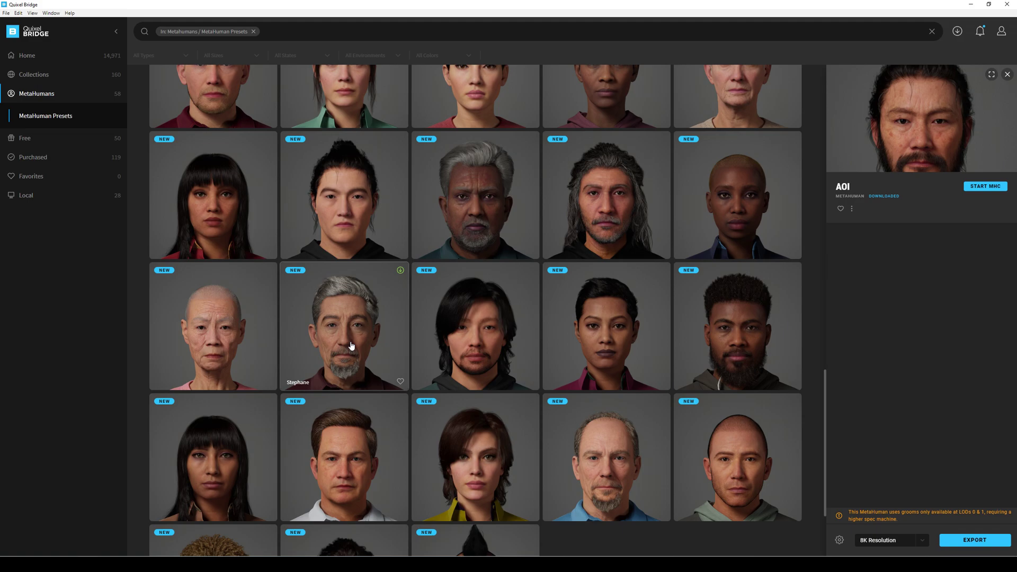
scroll(554, 392, "down", 1)
scroll(555, 392, "down", 2)
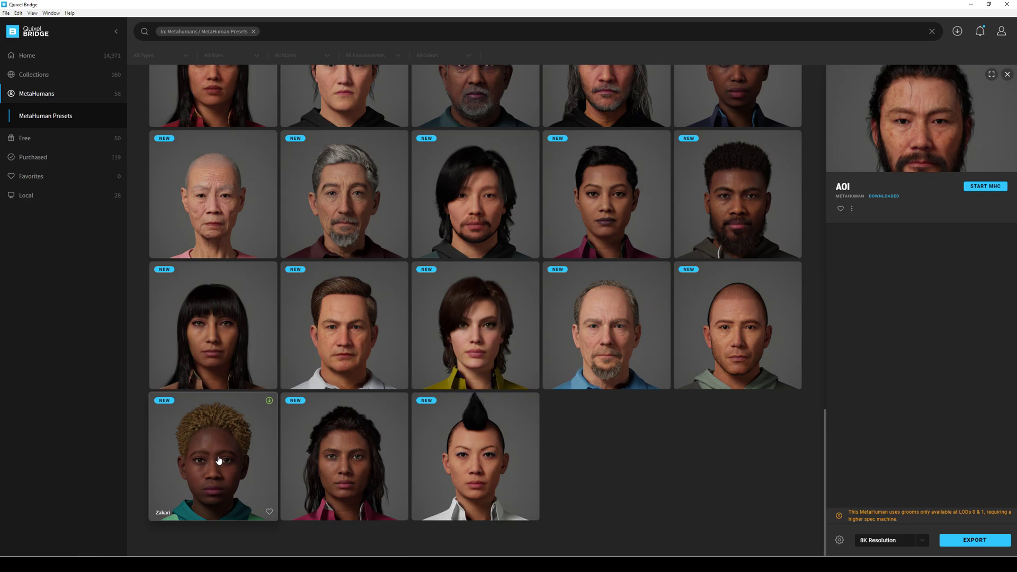
scroll(560, 370, "up", 10)
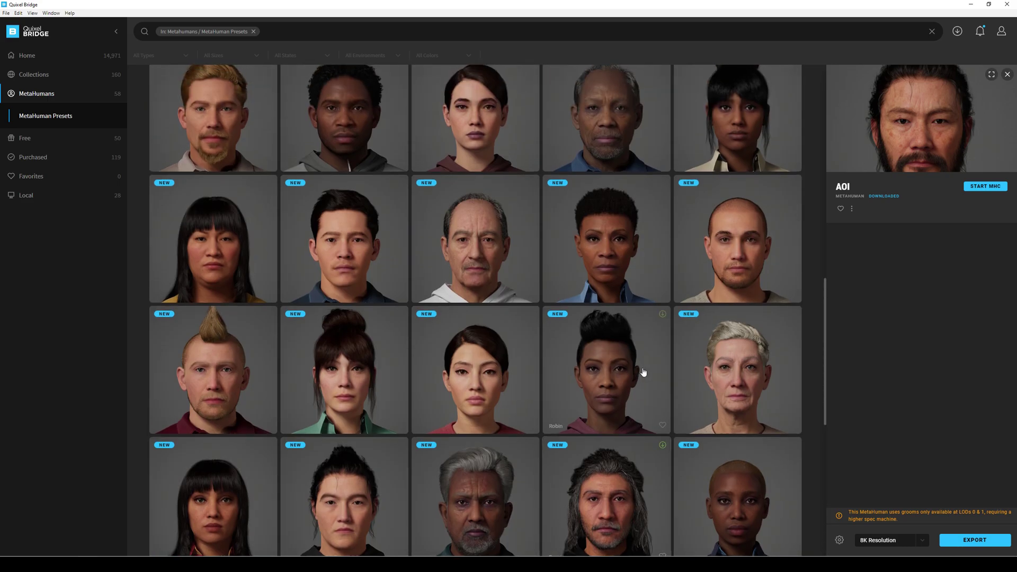
scroll(644, 372, "up", 10)
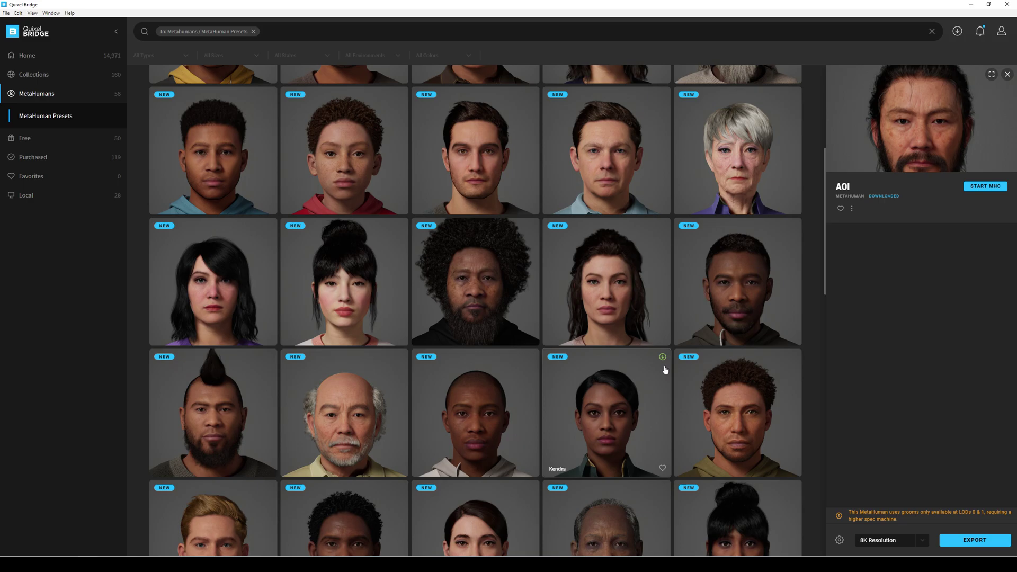
scroll(688, 374, "up", 6)
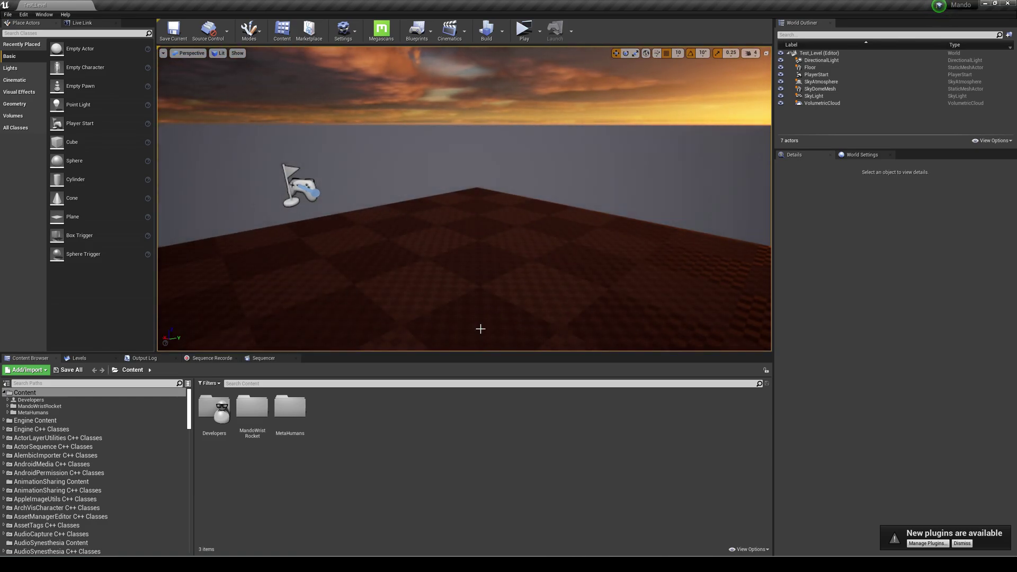
- Open MetaHumans > Aoi in the Content Browser and select the BP_Aoi blueprint
double_click(290, 408)
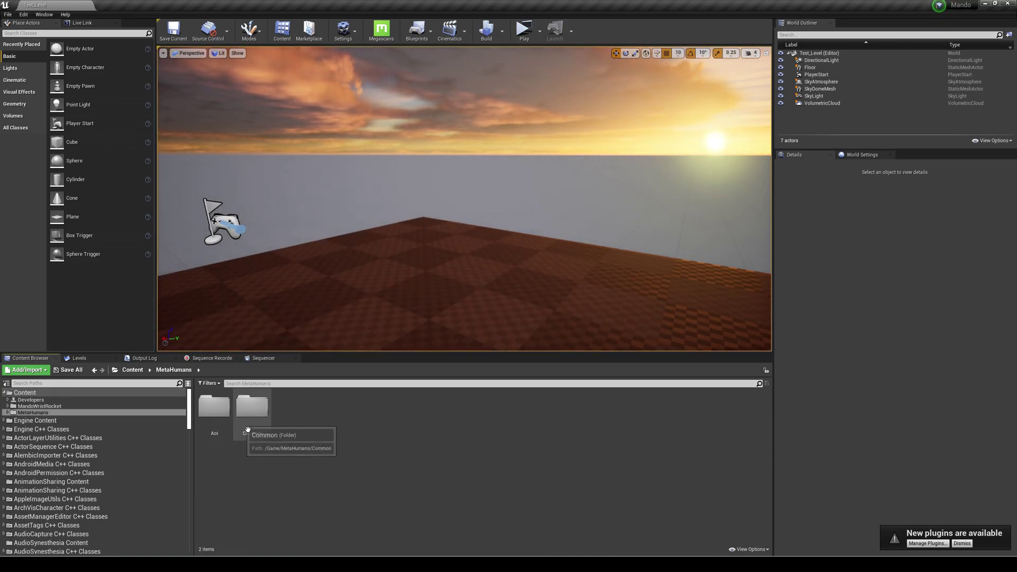
double_click(214, 406)
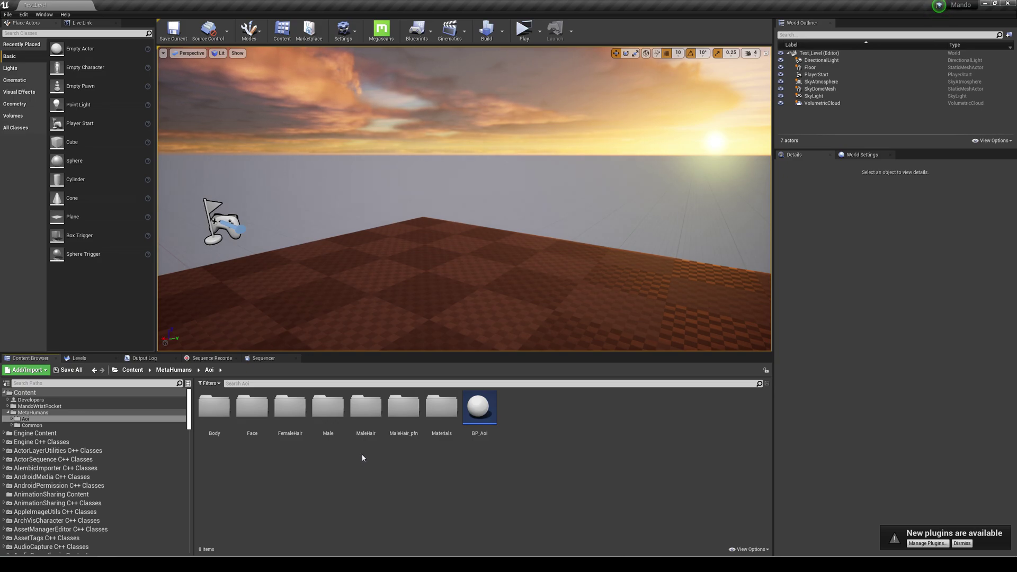
left_click_drag(532, 338, 524, 356)
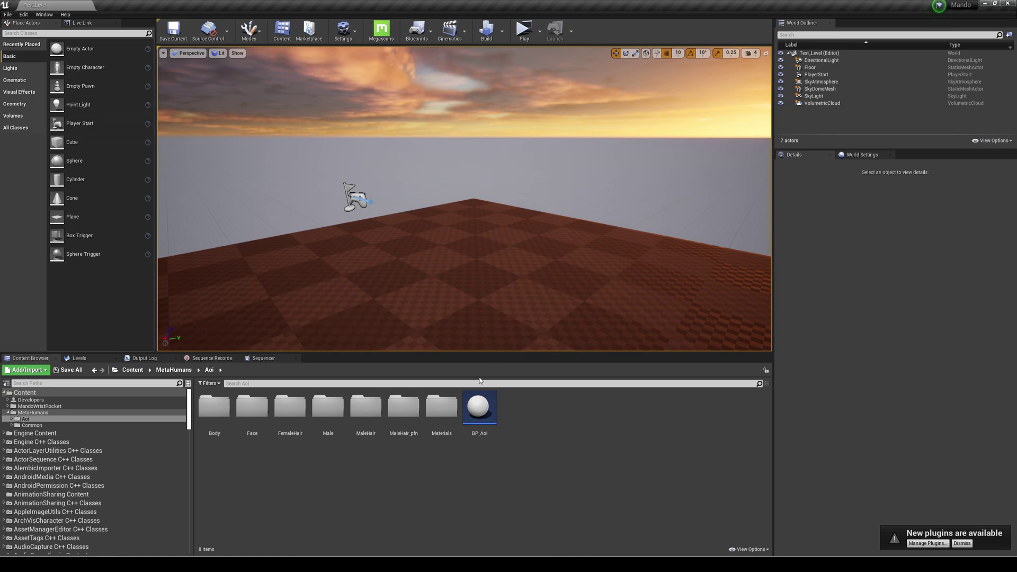
left_click(479, 407)
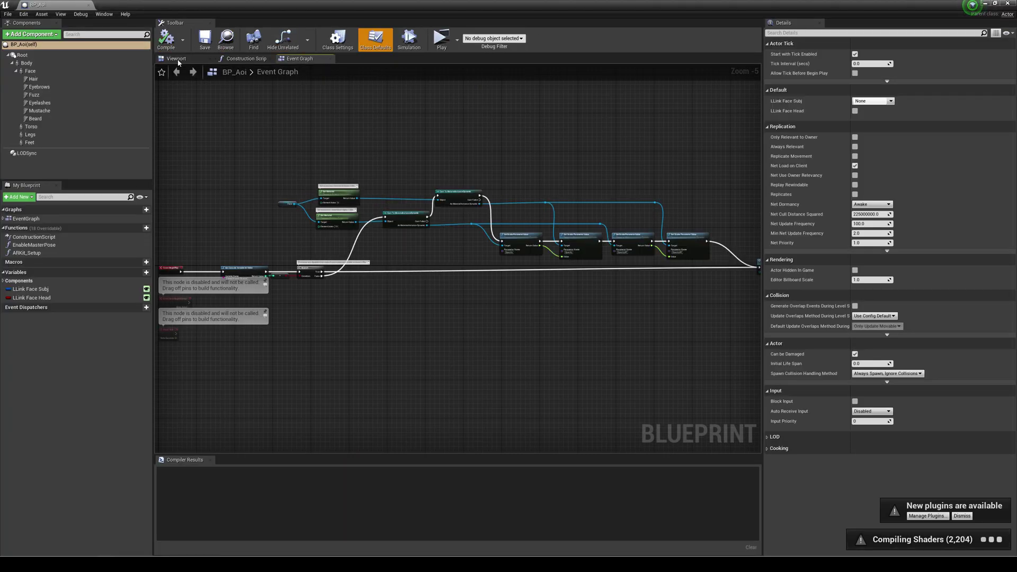
- Preview the grey Aoi mesh in BP_Aoi's Viewport, then minimize the Blueprint editor
left_click(176, 58)
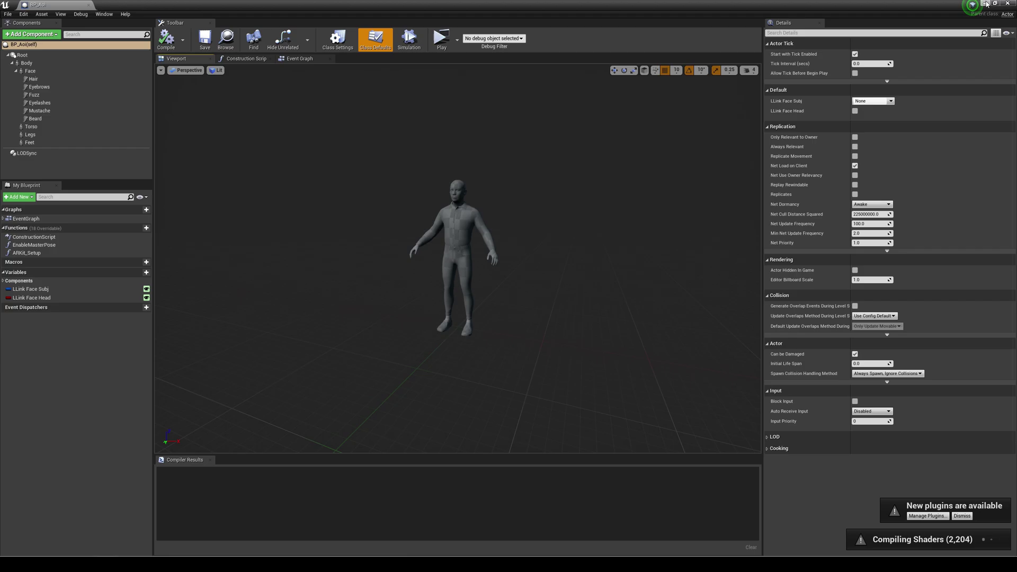
left_click(986, 4)
- Drop BP_Aoi into Test_Level, fly to its head at camera speed 2, and hide Quixel Bridge
left_click_drag(466, 437, 487, 300)
right_click_drag(487, 300, 419, 267)
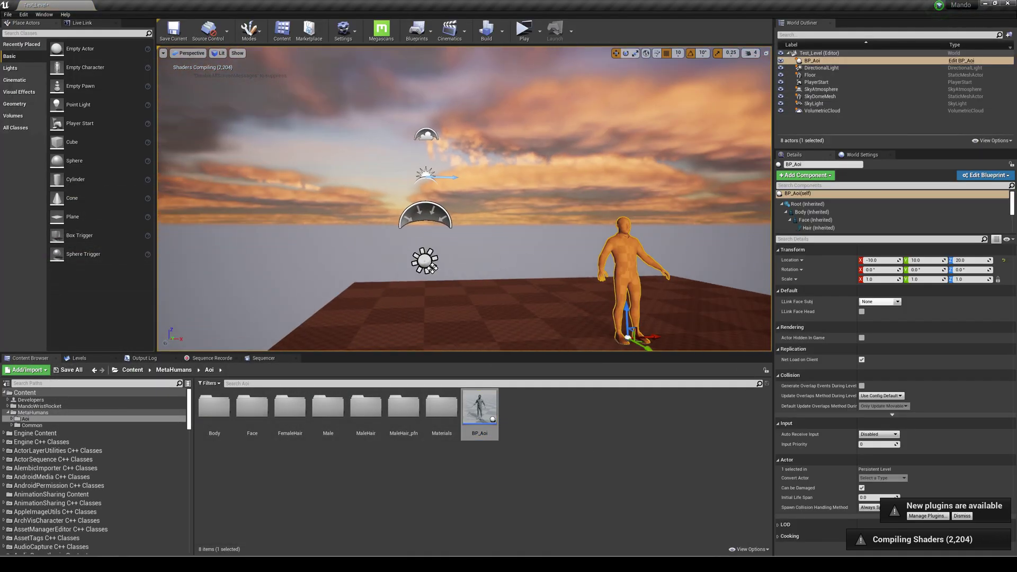
left_click(749, 53)
left_click_drag(762, 75, 769, 75)
right_click_drag(688, 186, 761, 188)
key("w")
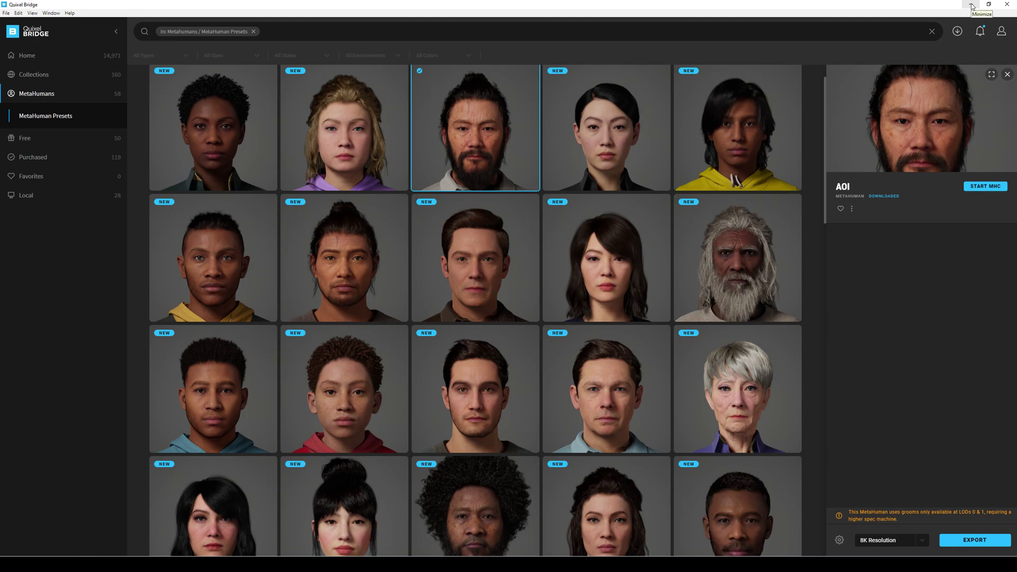
left_click(971, 6)
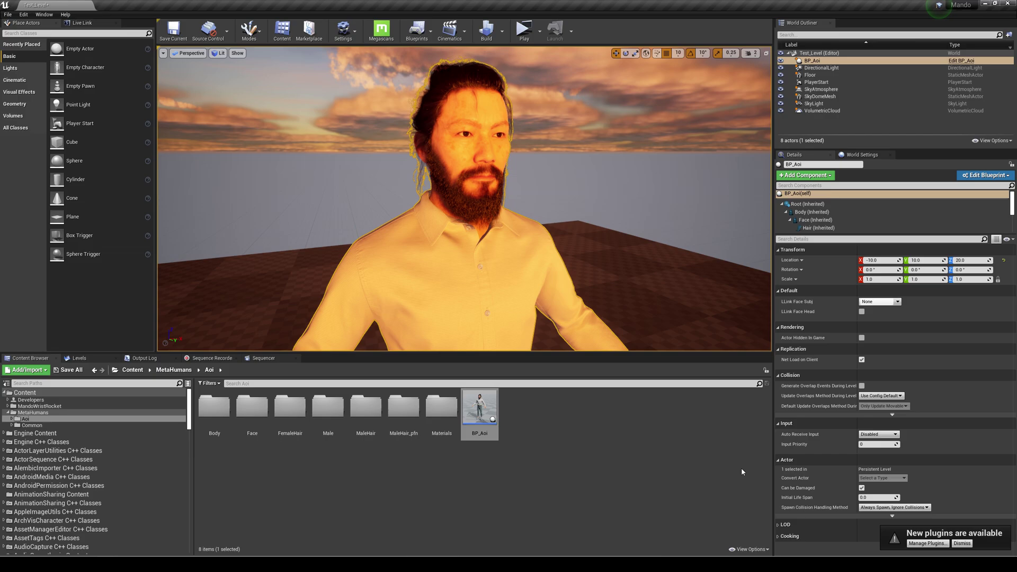
- Orbit around the fully textured Aoi for a wider view of its hair and beard
right_click_drag(631, 299, 760, 223)
left_click(218, 53)
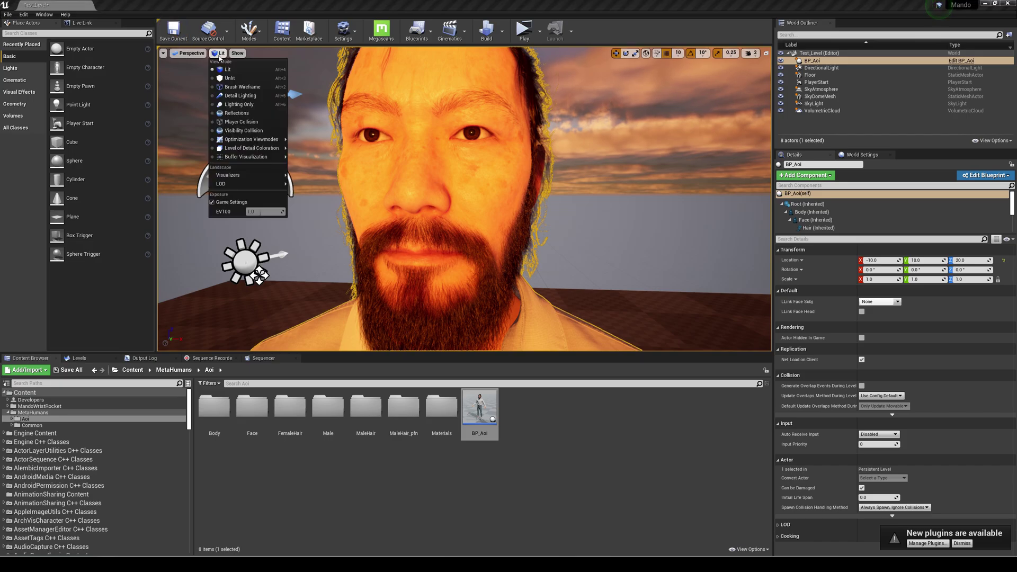
left_click(183, 59)
left_click(218, 53)
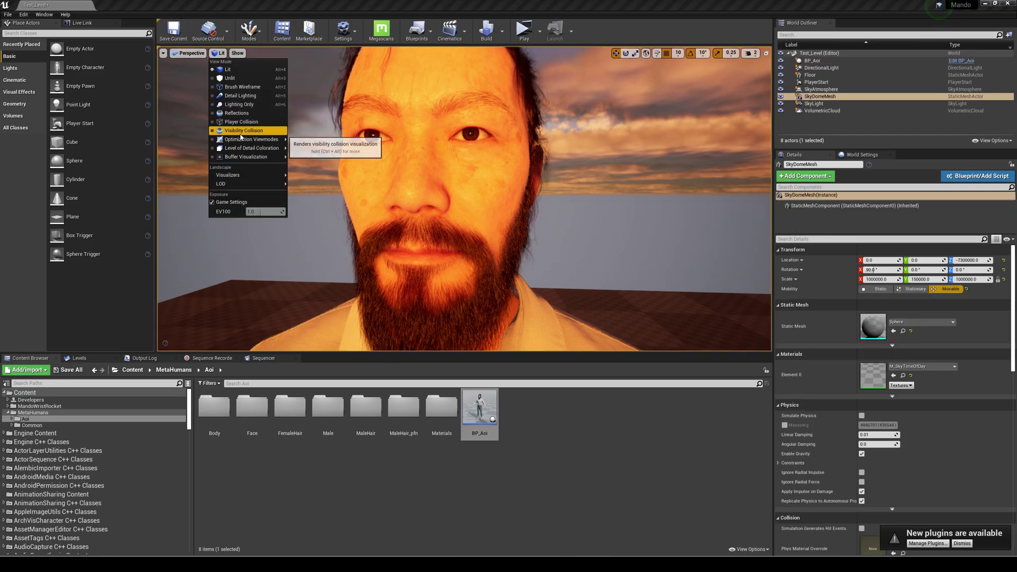
mouse_move(260, 147)
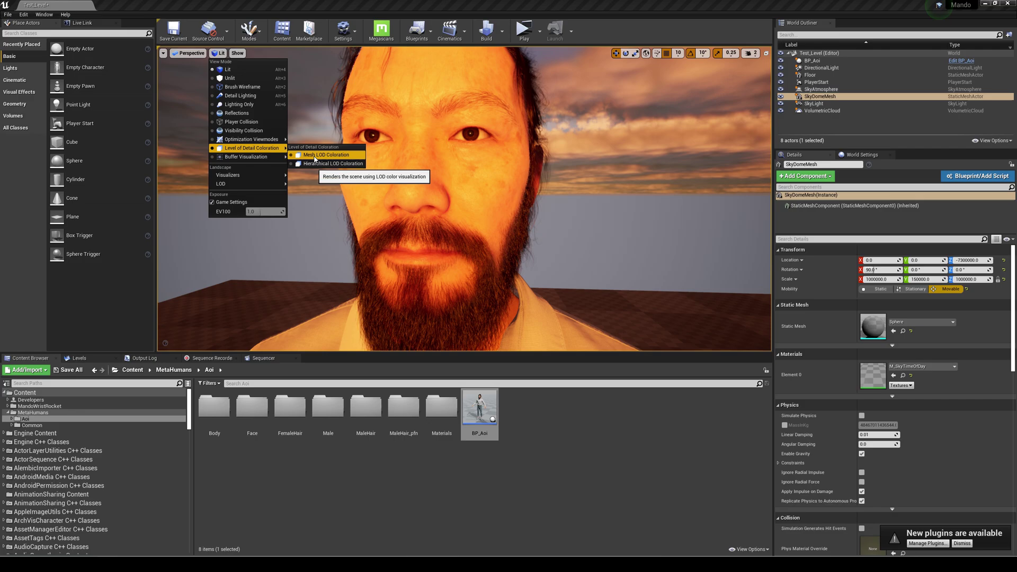
left_click(321, 155)
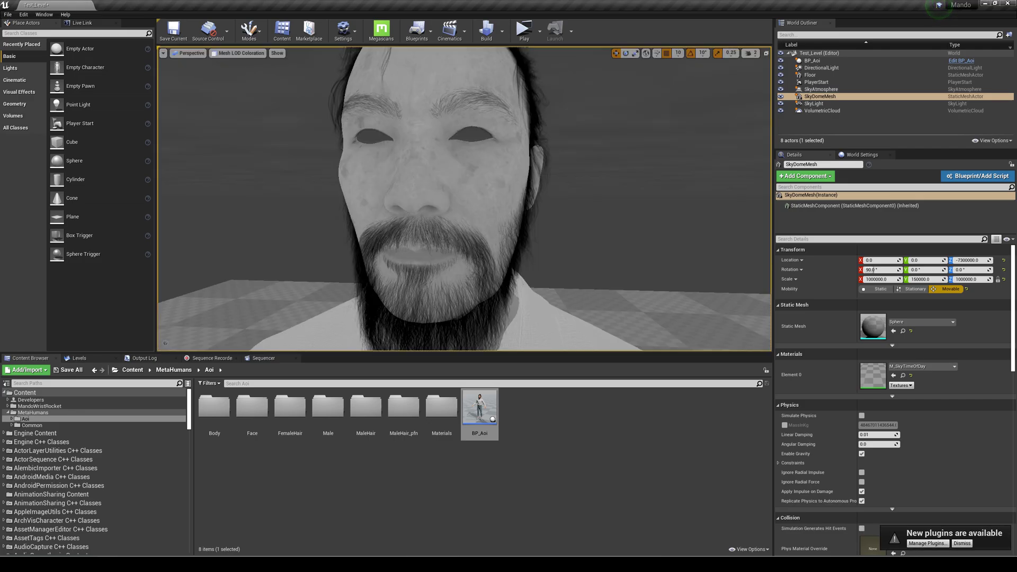
scroll(553, 213, "down", 8)
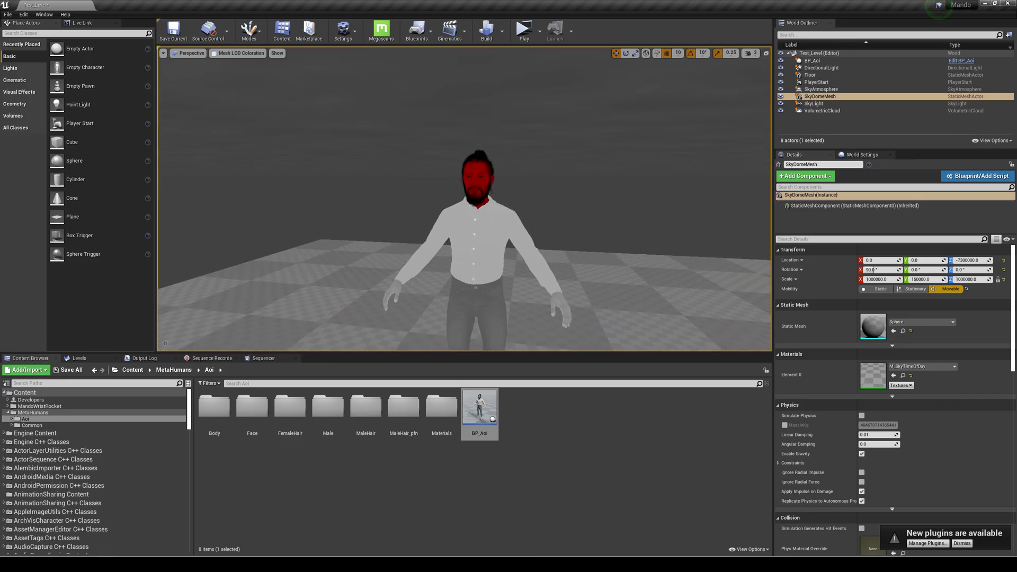
scroll(551, 202, "down", 5)
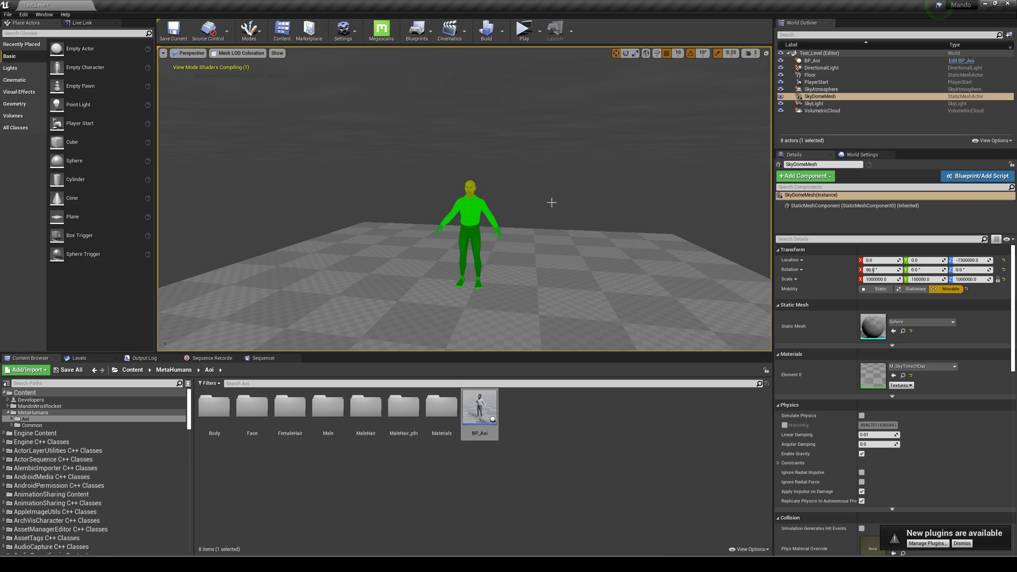
left_click(241, 53)
- Return the viewport to Lit rendering and zoom in to a close-up of Aoi's face
left_click(225, 68)
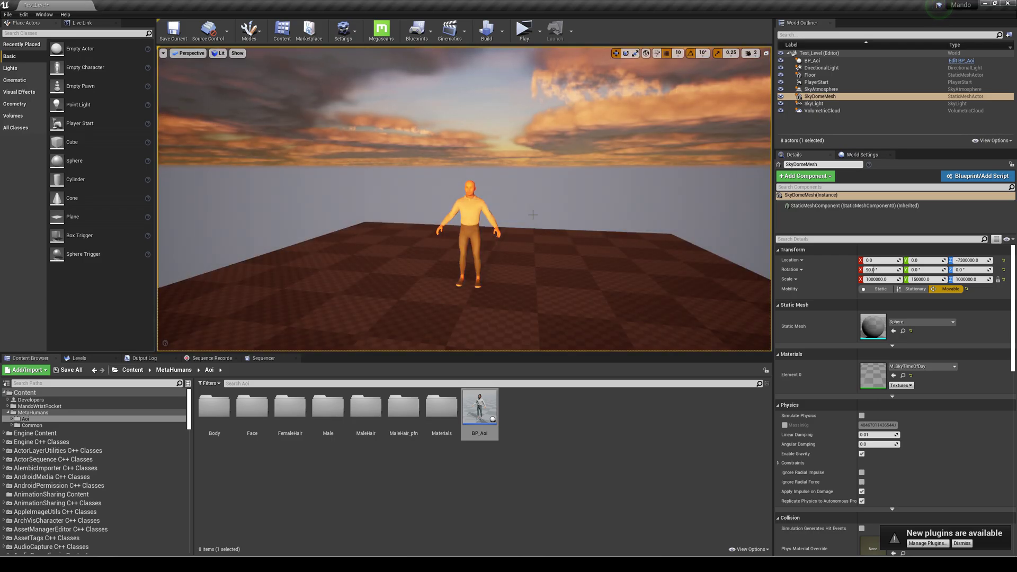
scroll(533, 214, "up", 2)
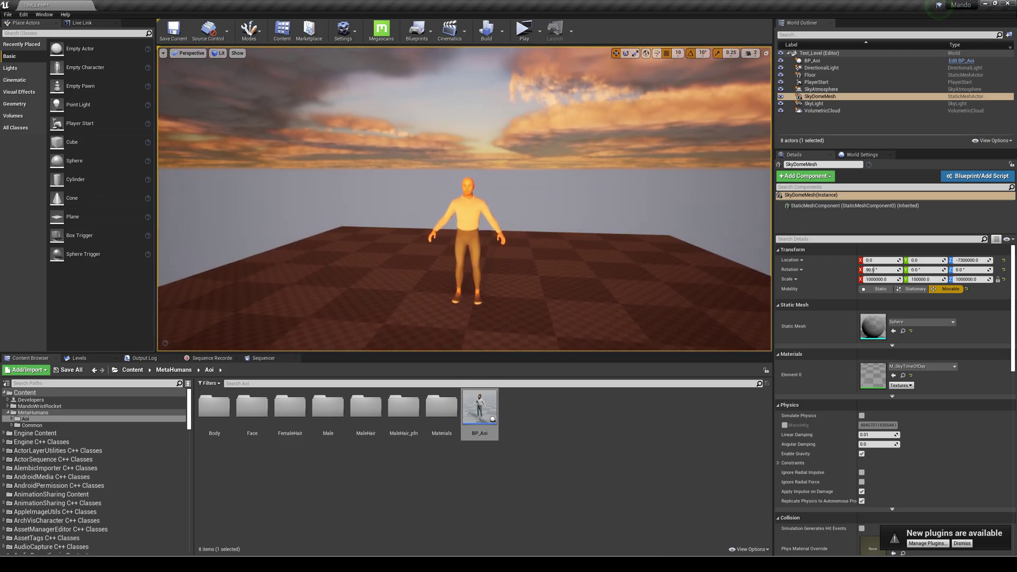
scroll(464, 199, "up", 3)
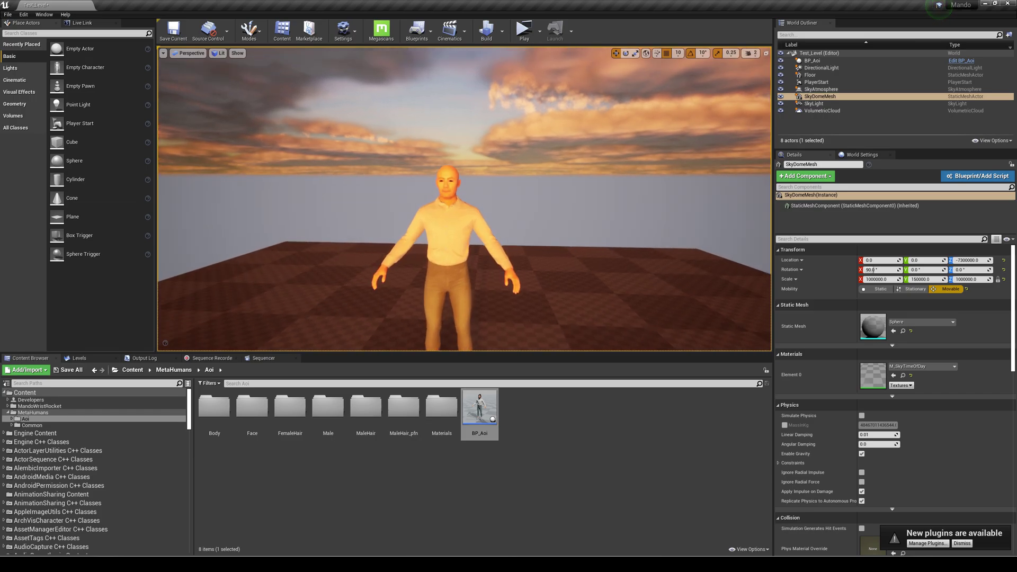
scroll(464, 199, "up", 2)
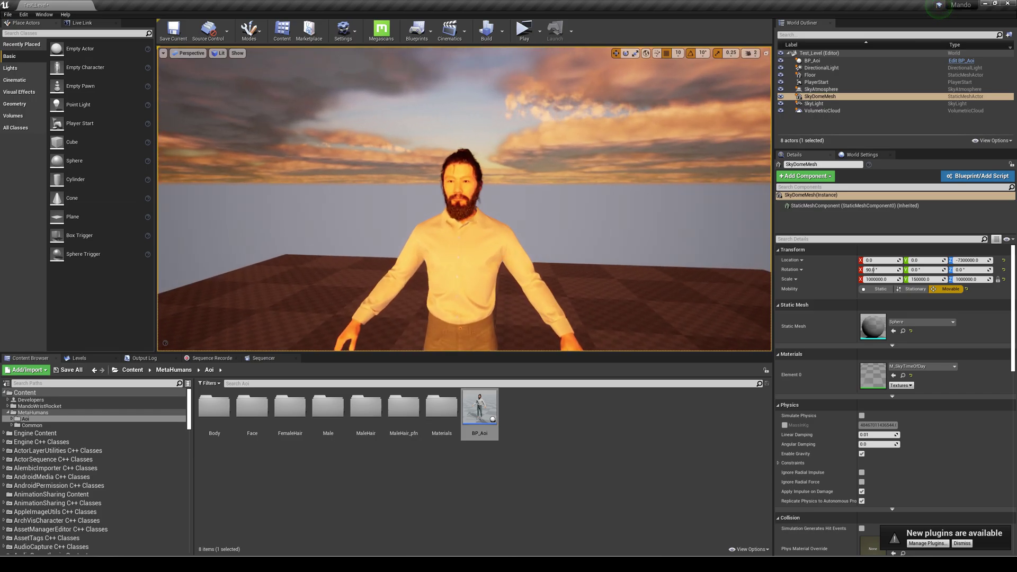
scroll(463, 199, "up", 5)
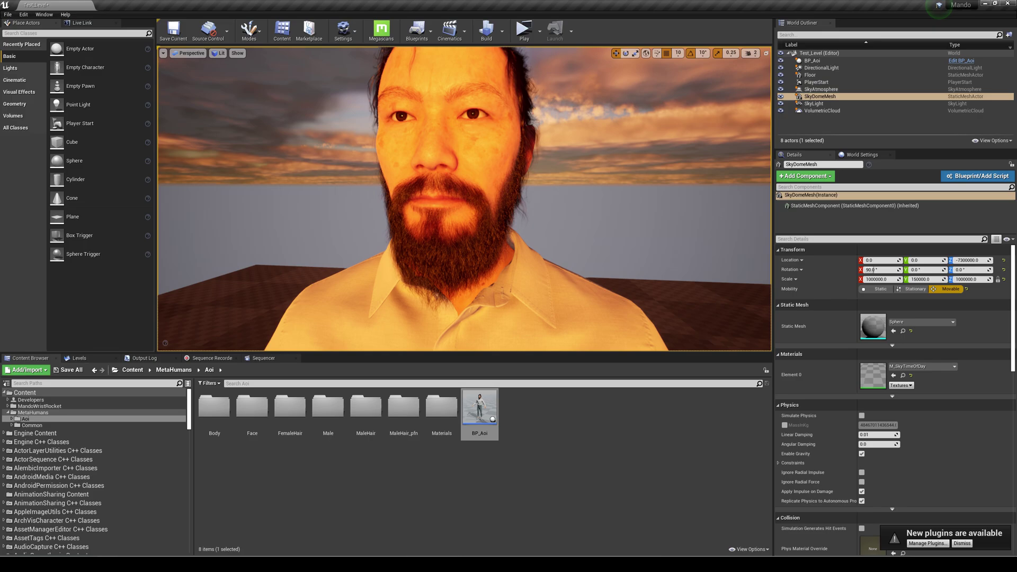